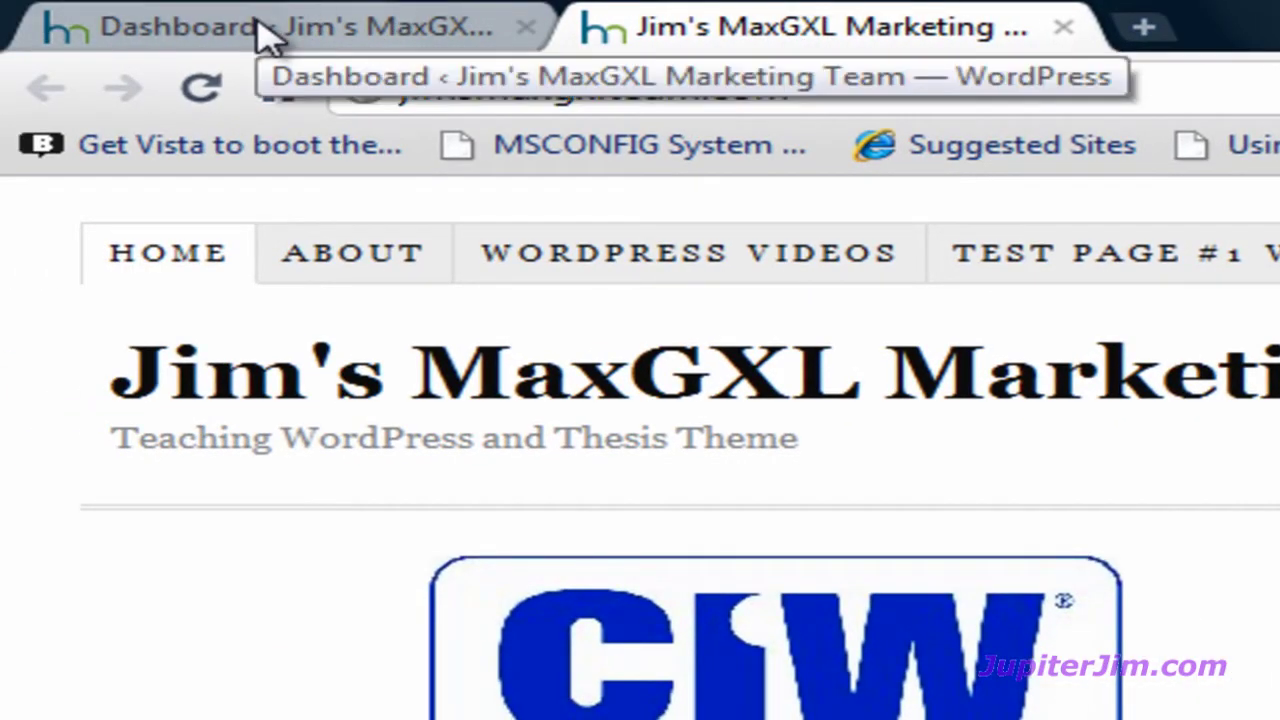
# From the WordPress Dashboard, go to Thesis > Site Options.
pyautogui.click(265, 38)
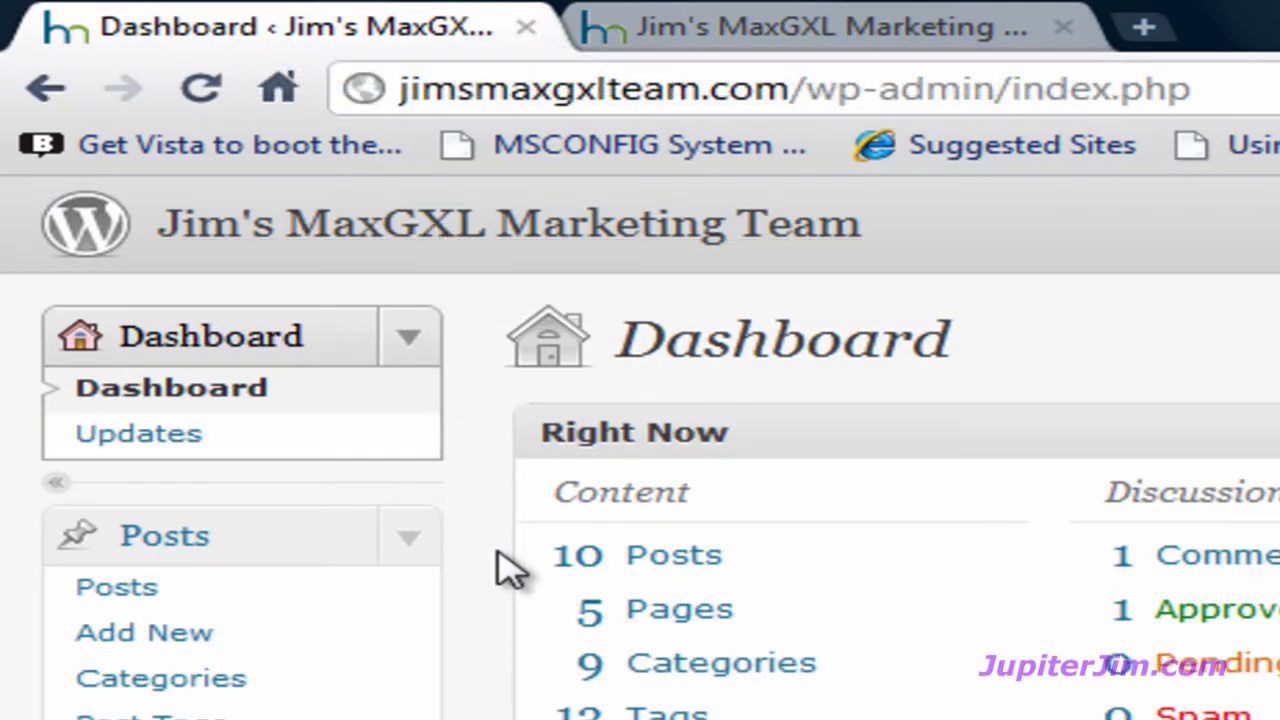
pyautogui.scroll(-5, 510, 570)
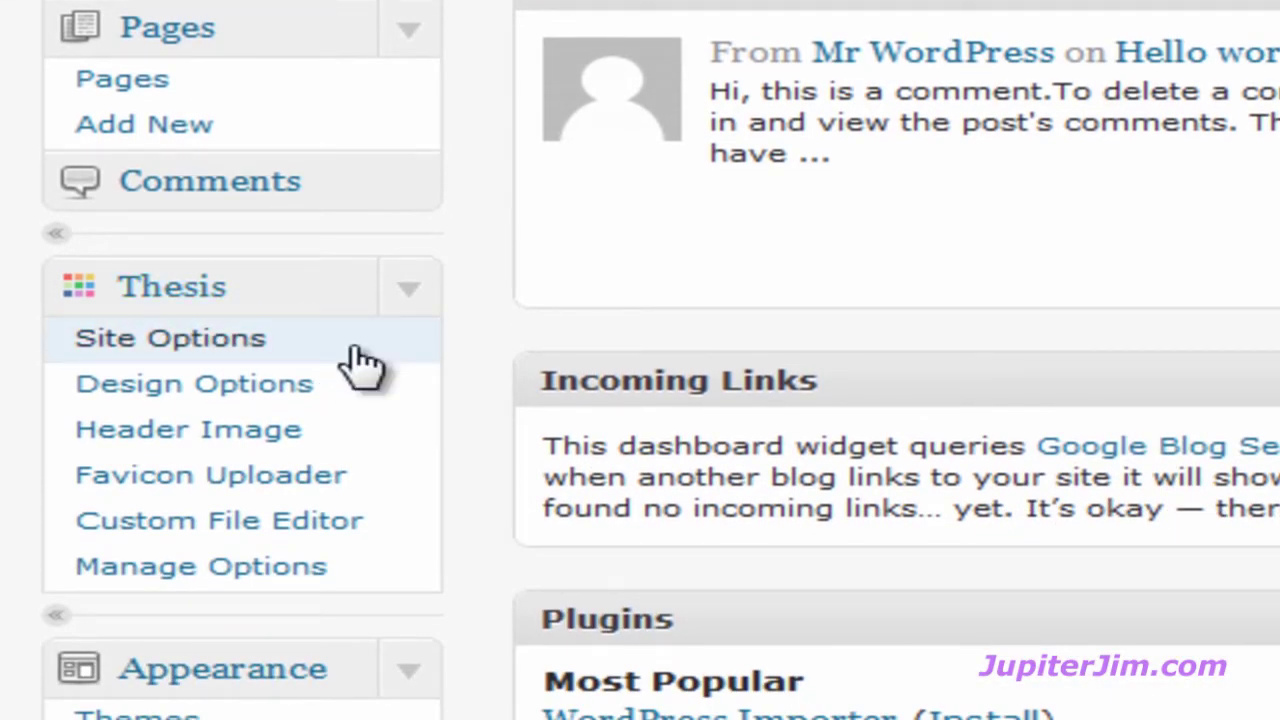
pyautogui.click(355, 352)
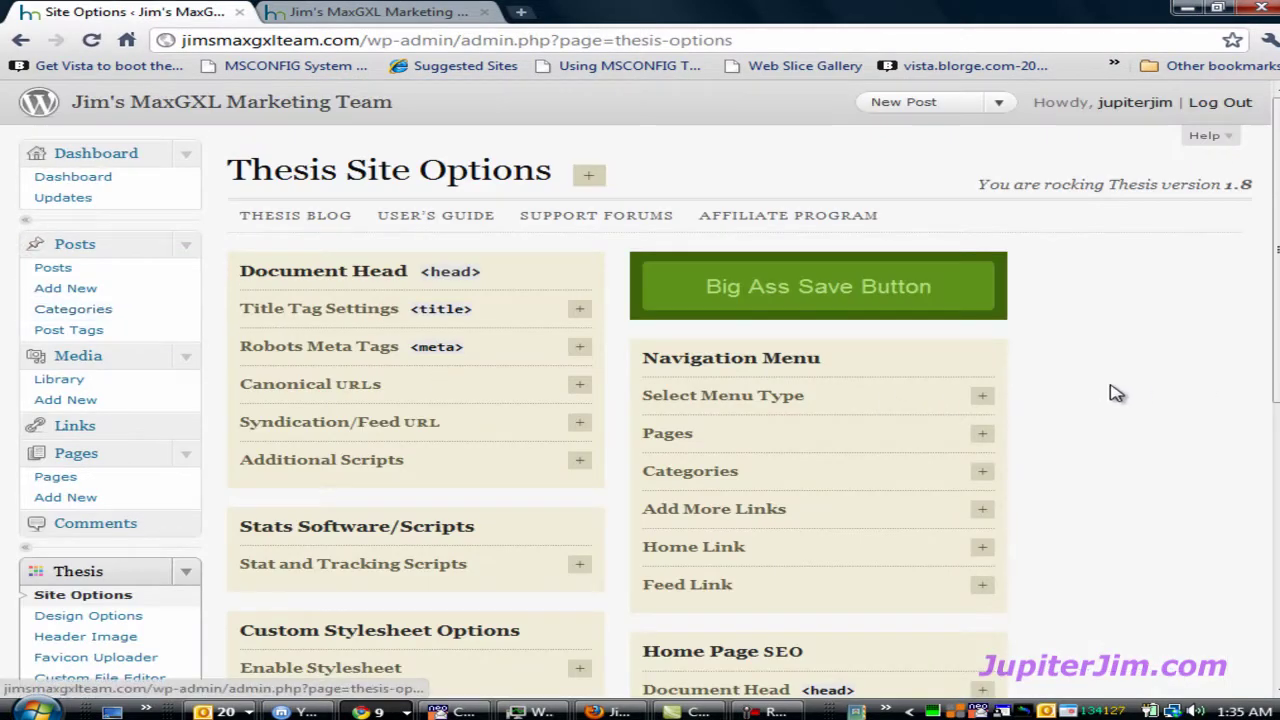
# Under Navigation Menu > Feed Link, change the link text from 'Subscribe' to 'Subscribe to RSS Feed'.
pyautogui.scroll(-2, 1117, 393)
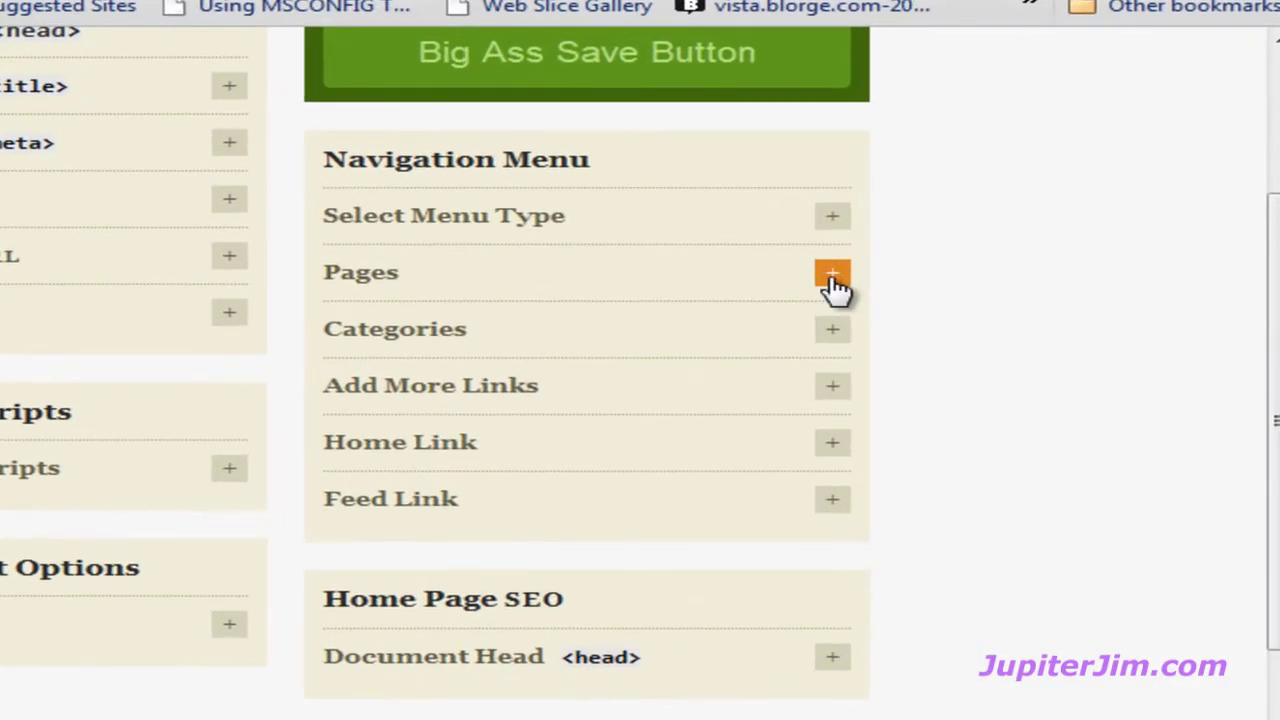
pyautogui.click(832, 275)
pyautogui.scroll(-4, 894, 383)
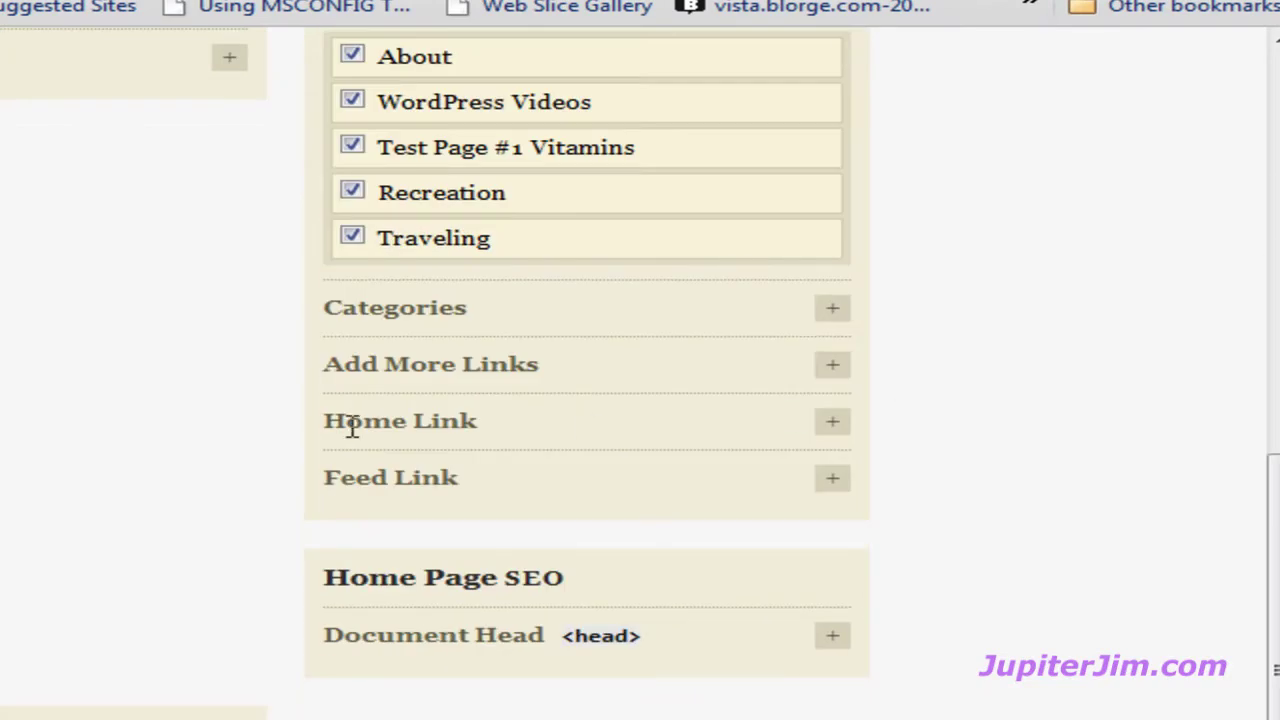
pyautogui.click(832, 477)
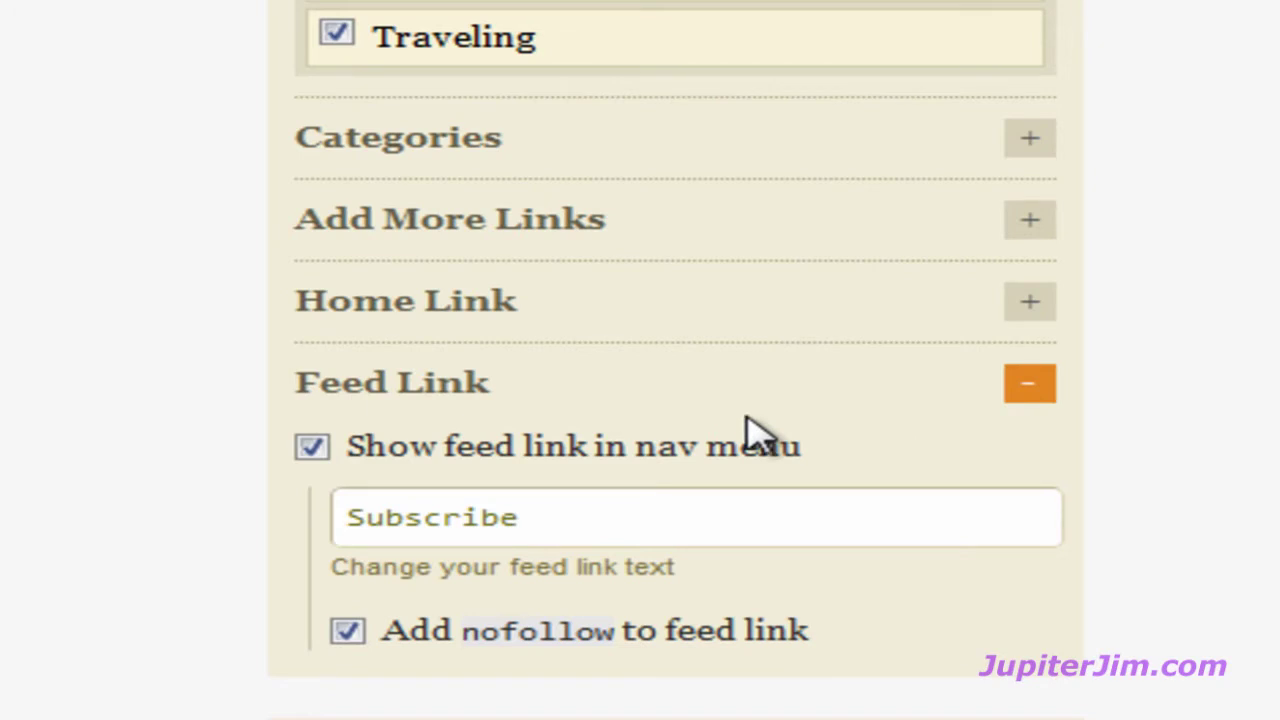
pyautogui.click(571, 515)
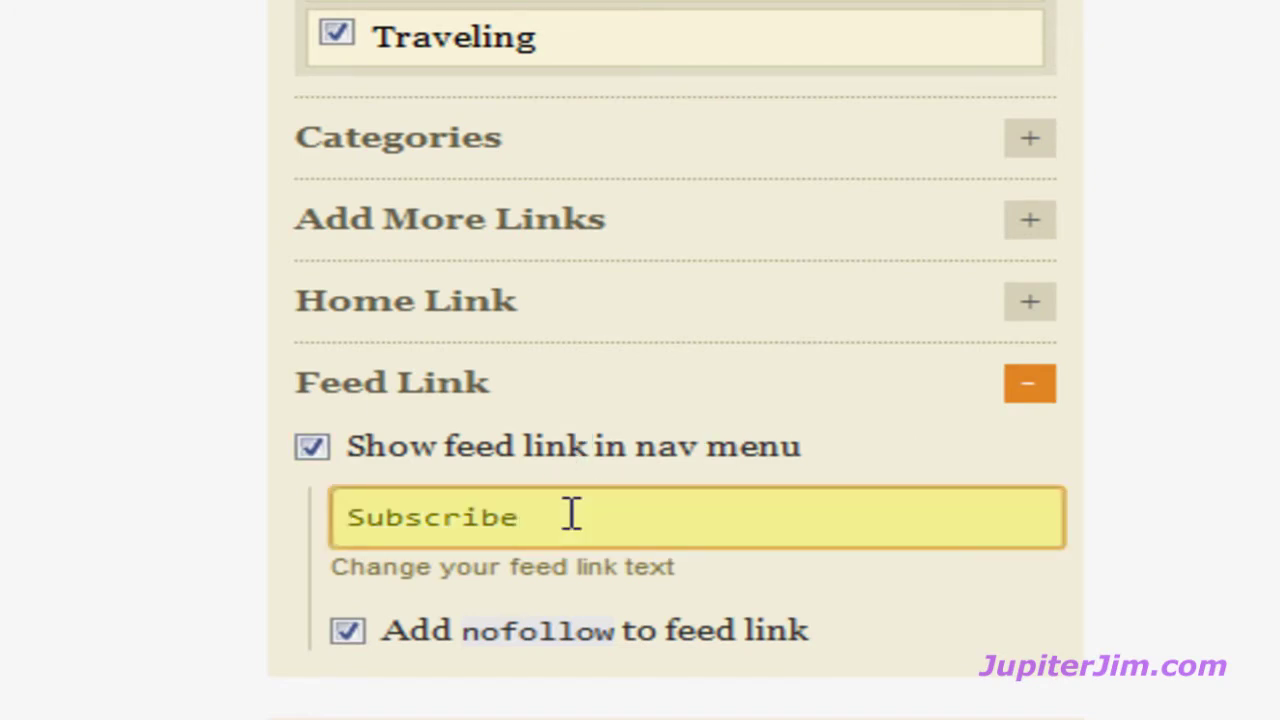
pyautogui.write('to')
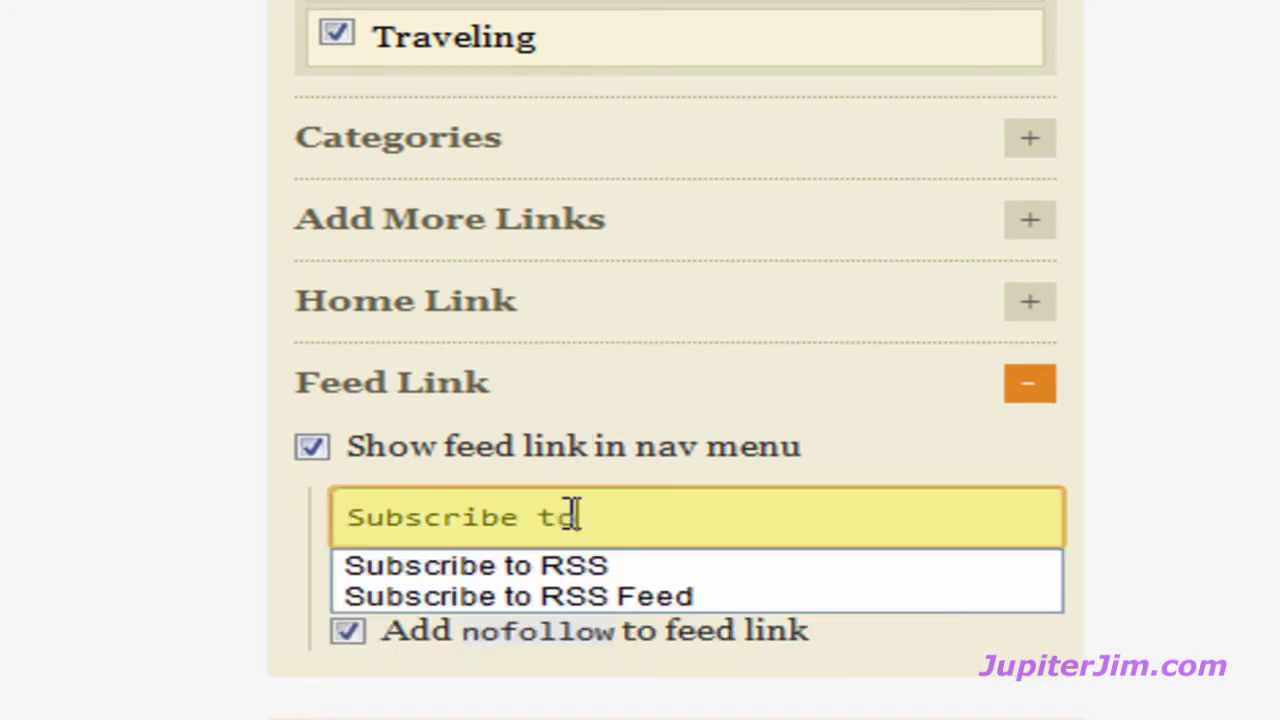
pyautogui.write(' RSS Feed')
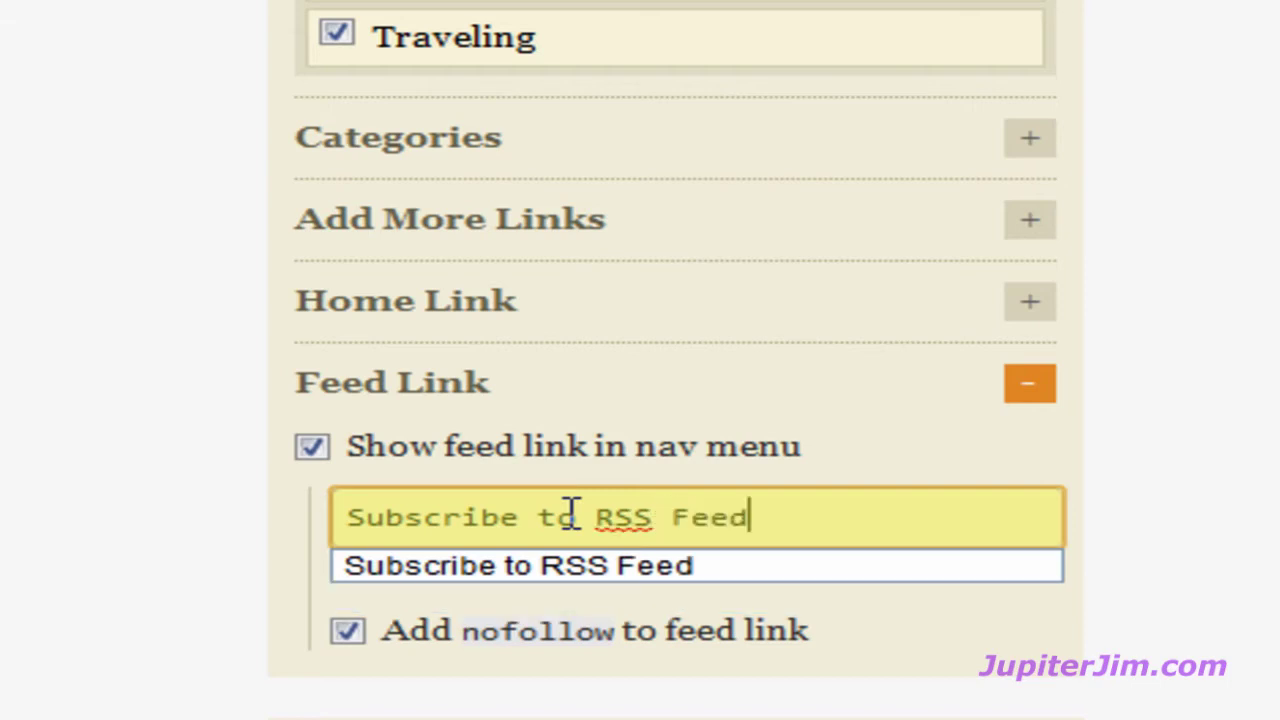
pyautogui.click(135, 503)
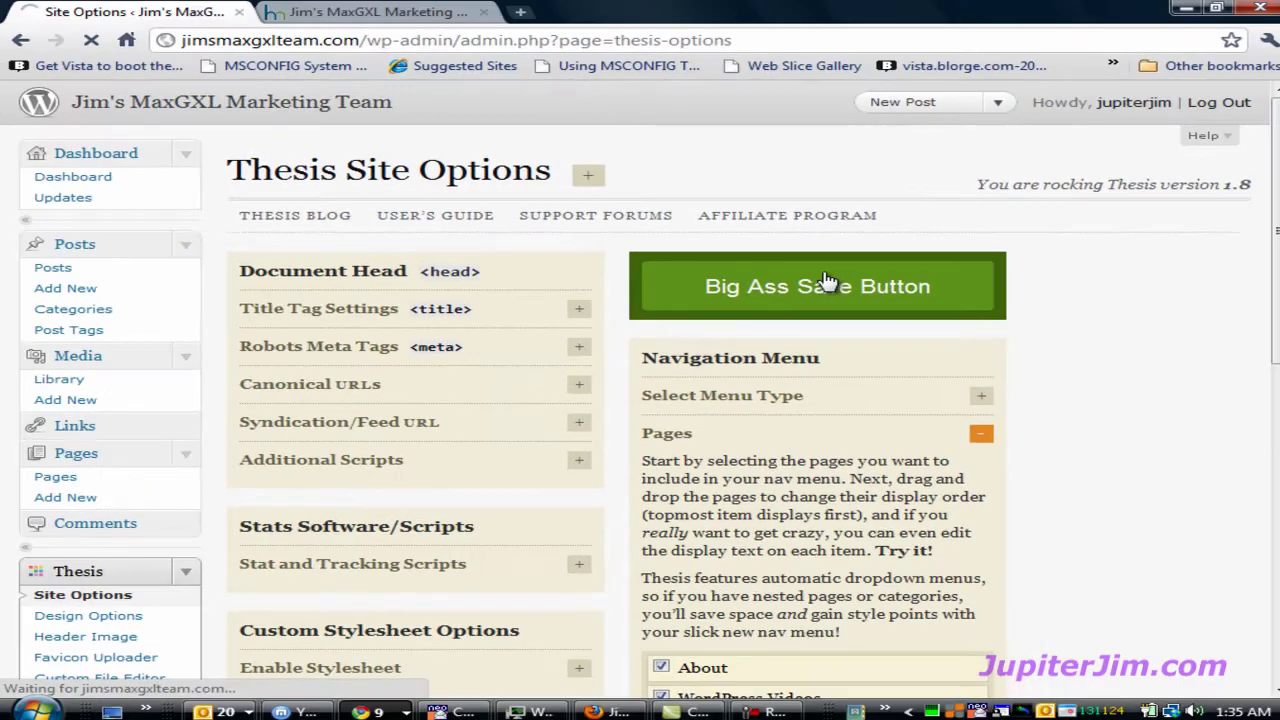
# Save the Thesis options and reload the live site to see 'Subscribe to RSS Feed' in the nav bar.
pyautogui.click(700, 172)
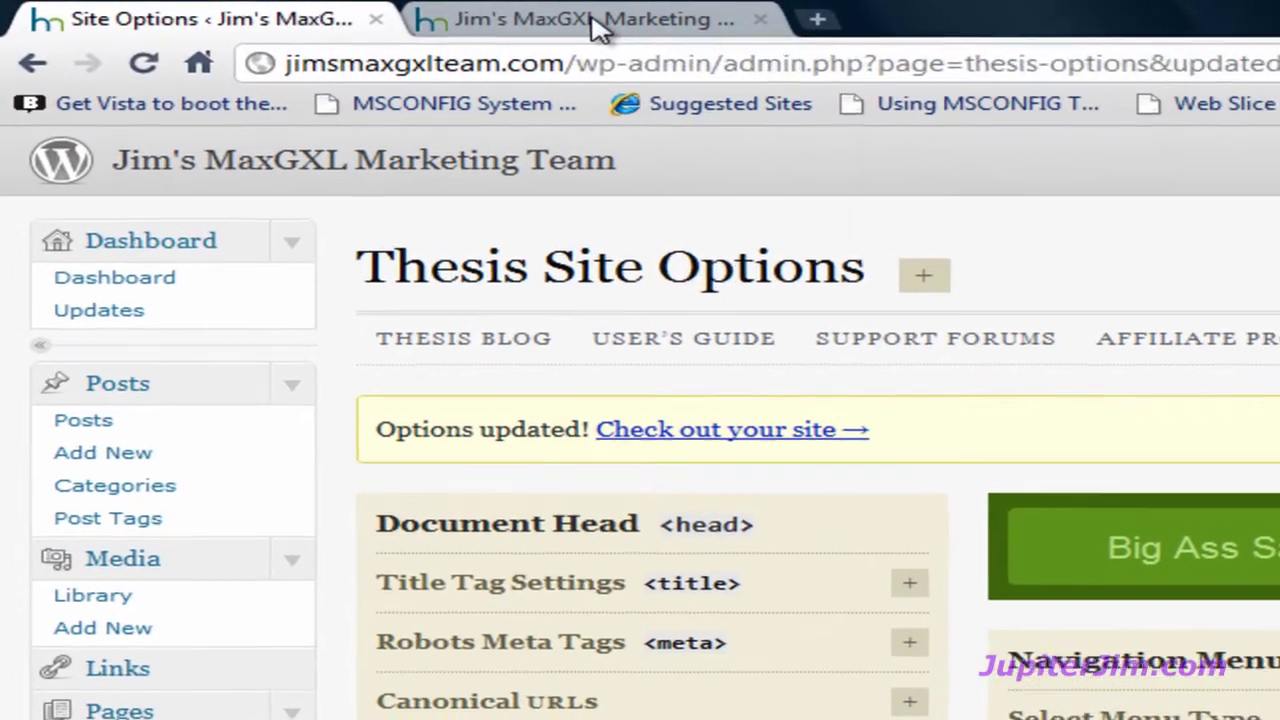
pyautogui.click(422, 15)
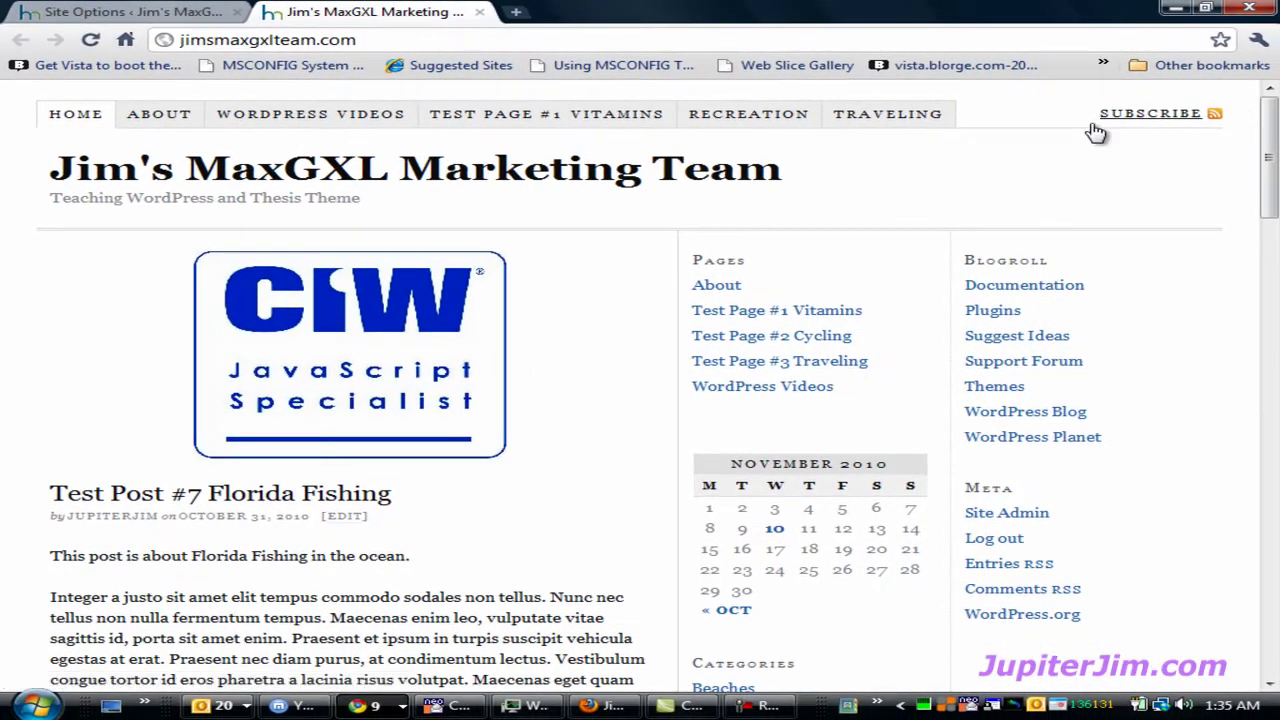
pyautogui.click(90, 42)
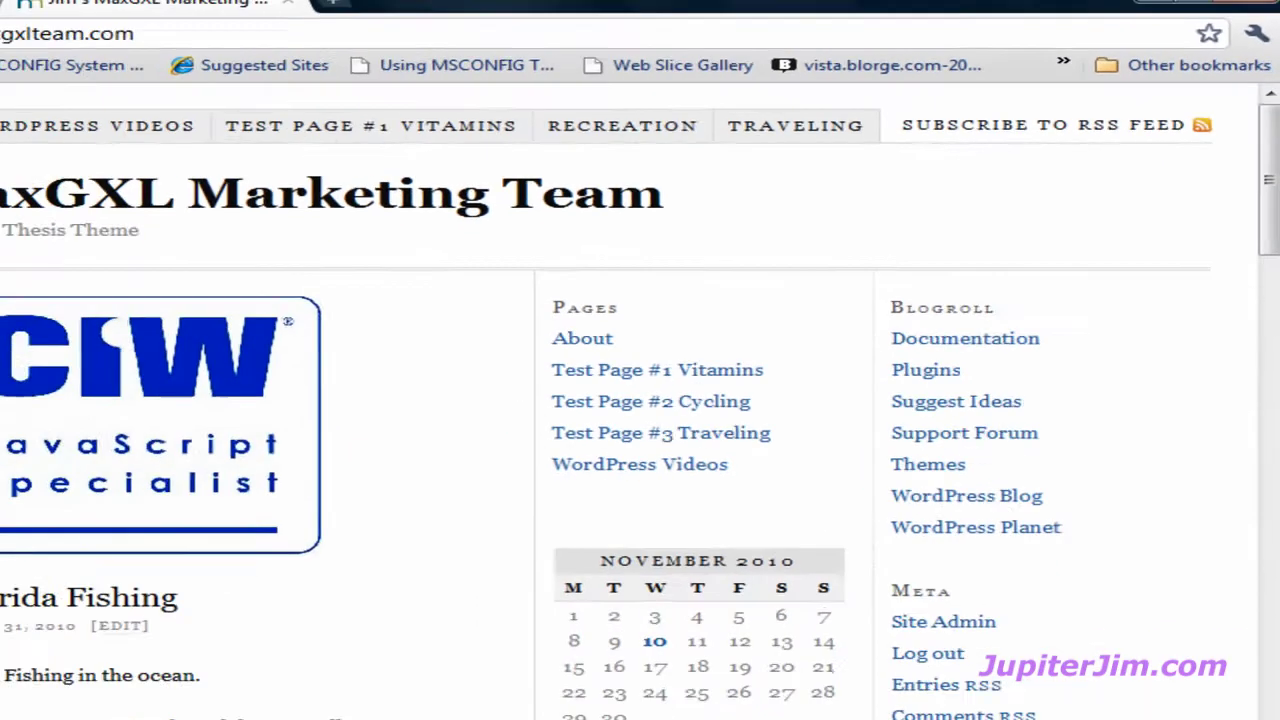
# In Site Options' Feed Link settings, uncheck 'Show feed link in nav menu'.
pyautogui.click(50, 15)
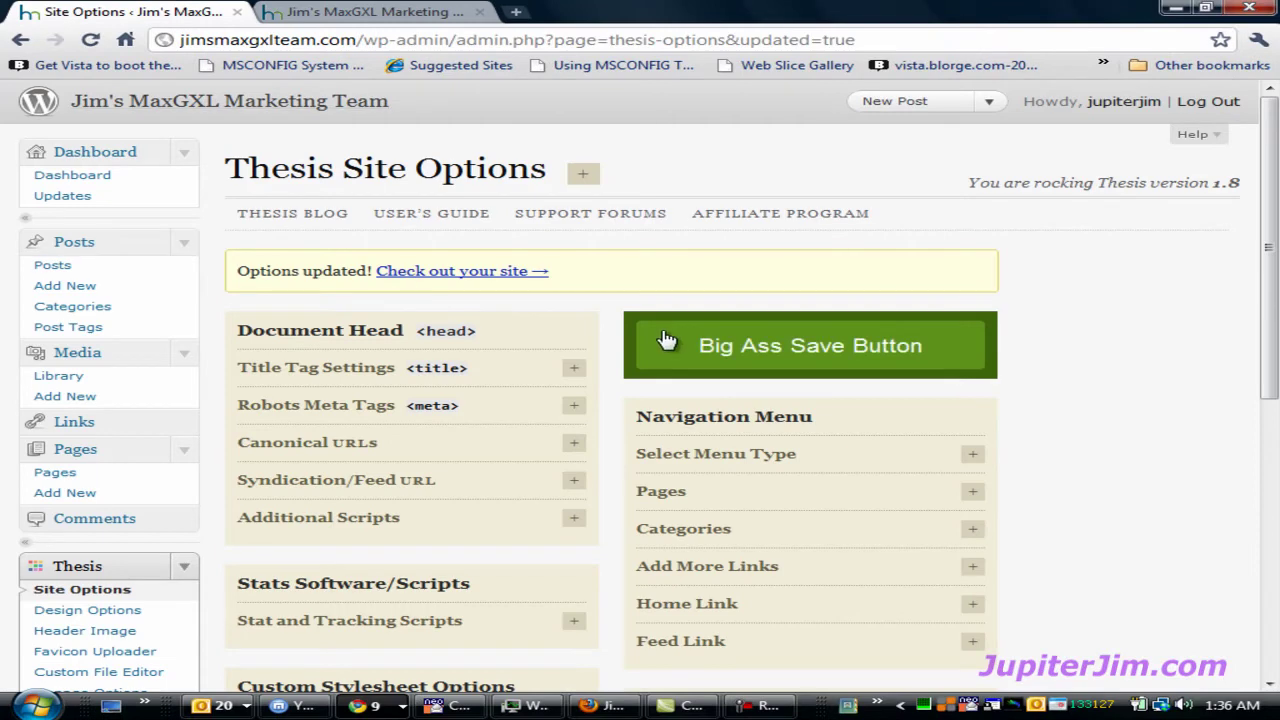
pyautogui.scroll(-3, 908, 334)
pyautogui.click(973, 305)
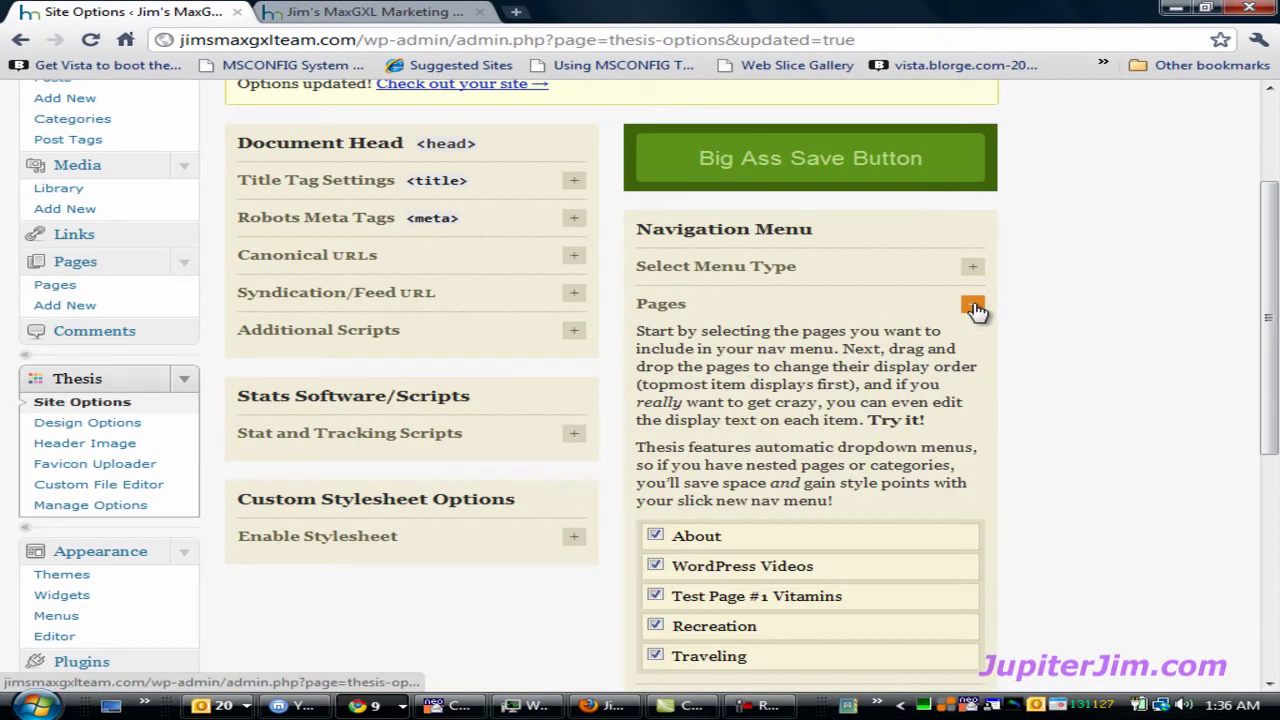
pyautogui.scroll(-5, 1006, 329)
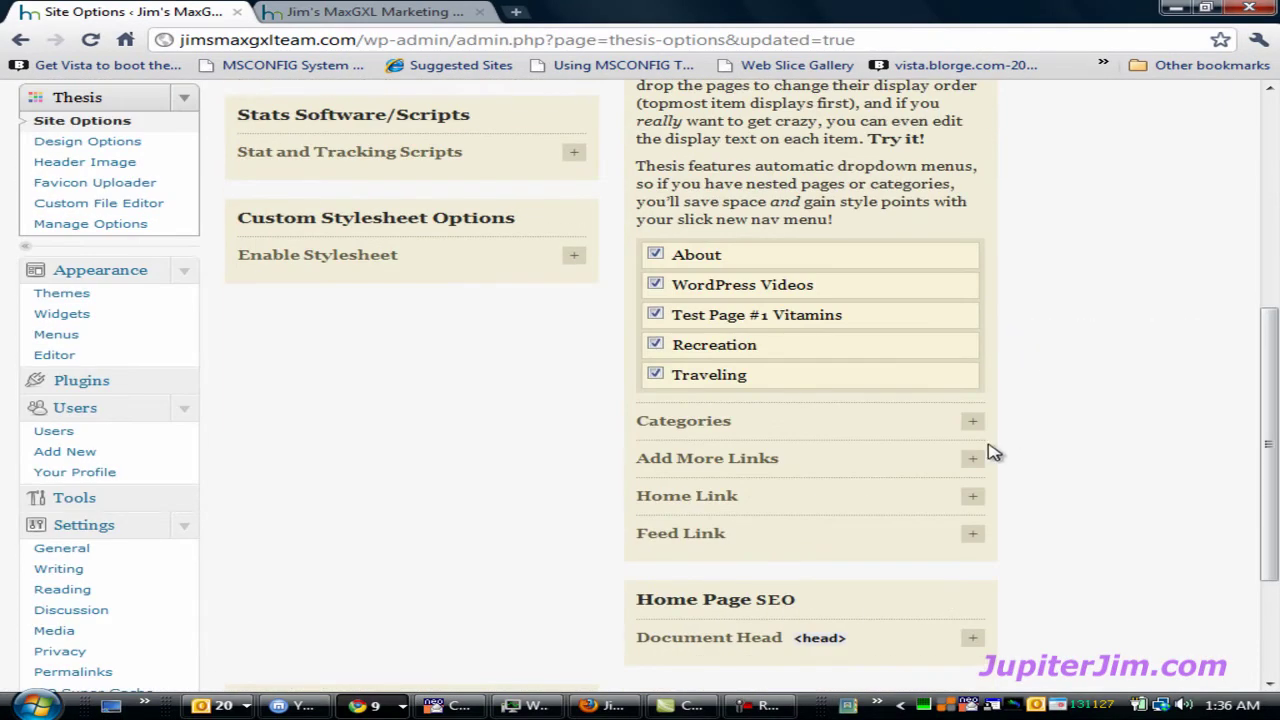
pyautogui.click(972, 533)
pyautogui.scroll(-3, 1063, 466)
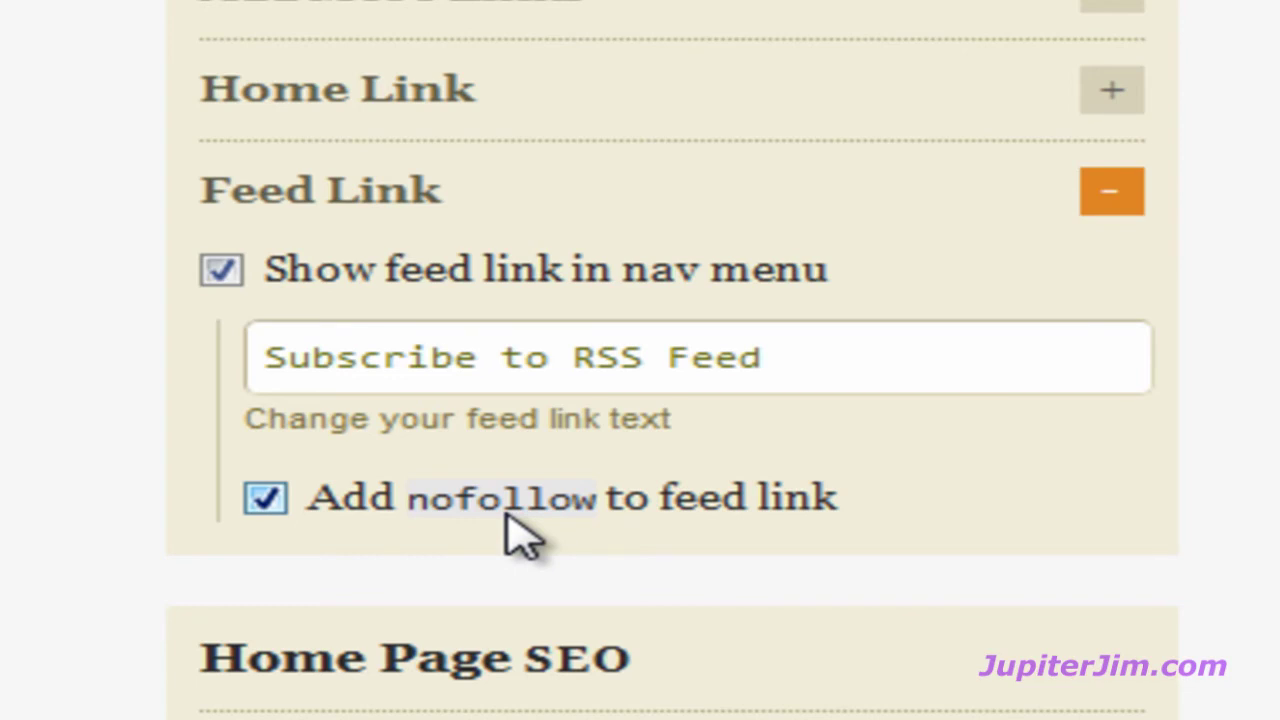
pyautogui.click(222, 272)
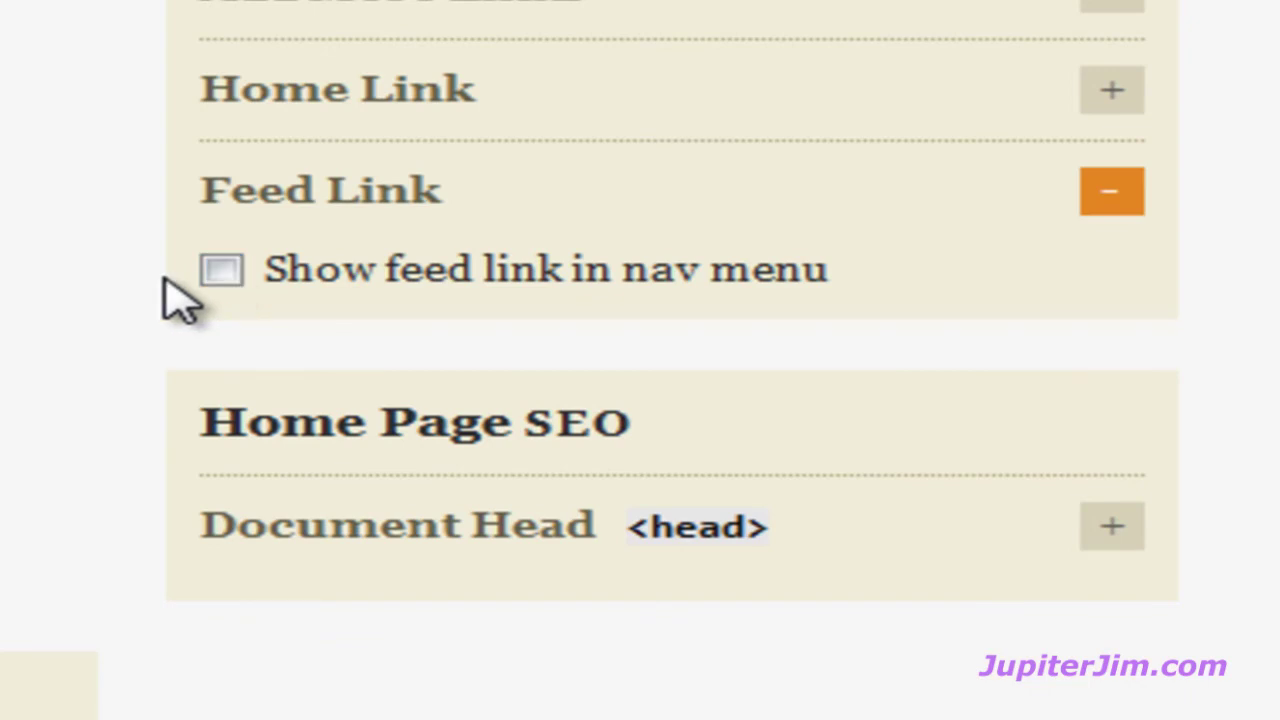
pyautogui.click(222, 272)
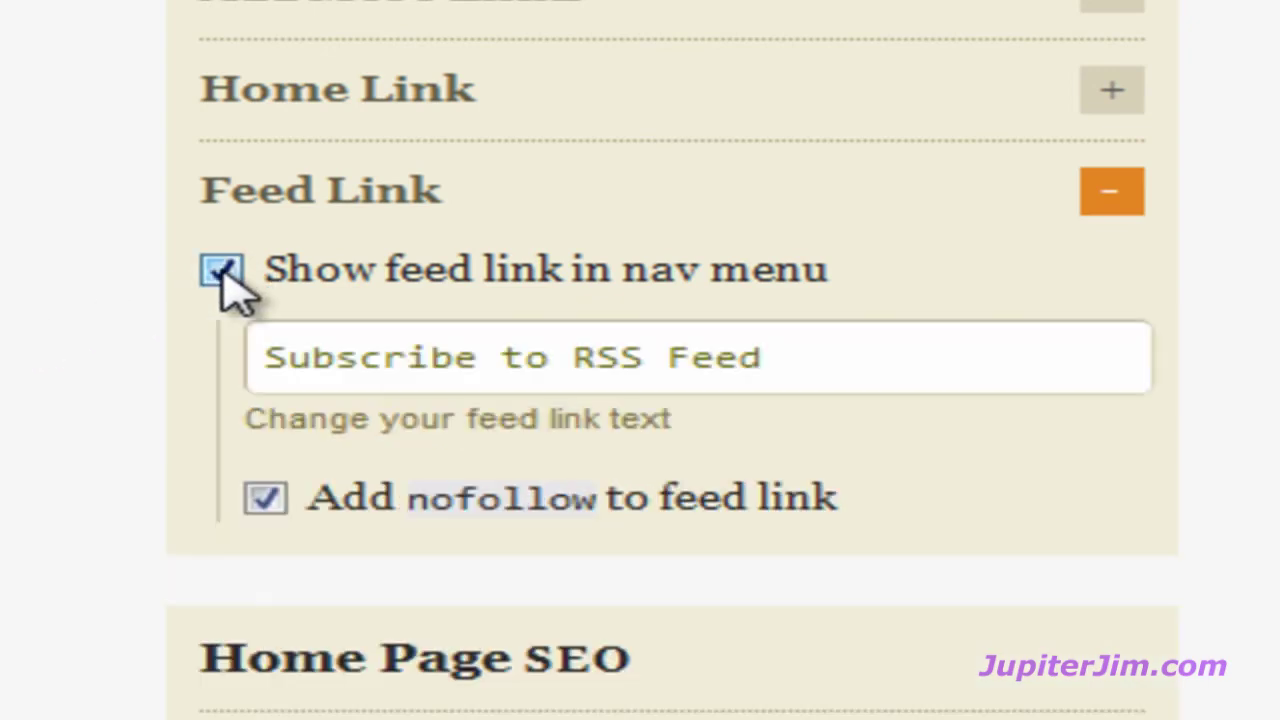
pyautogui.click(222, 272)
# Save the options and reload the live site to confirm the feed link is gone.
pyautogui.scroll(10, 109, 286)
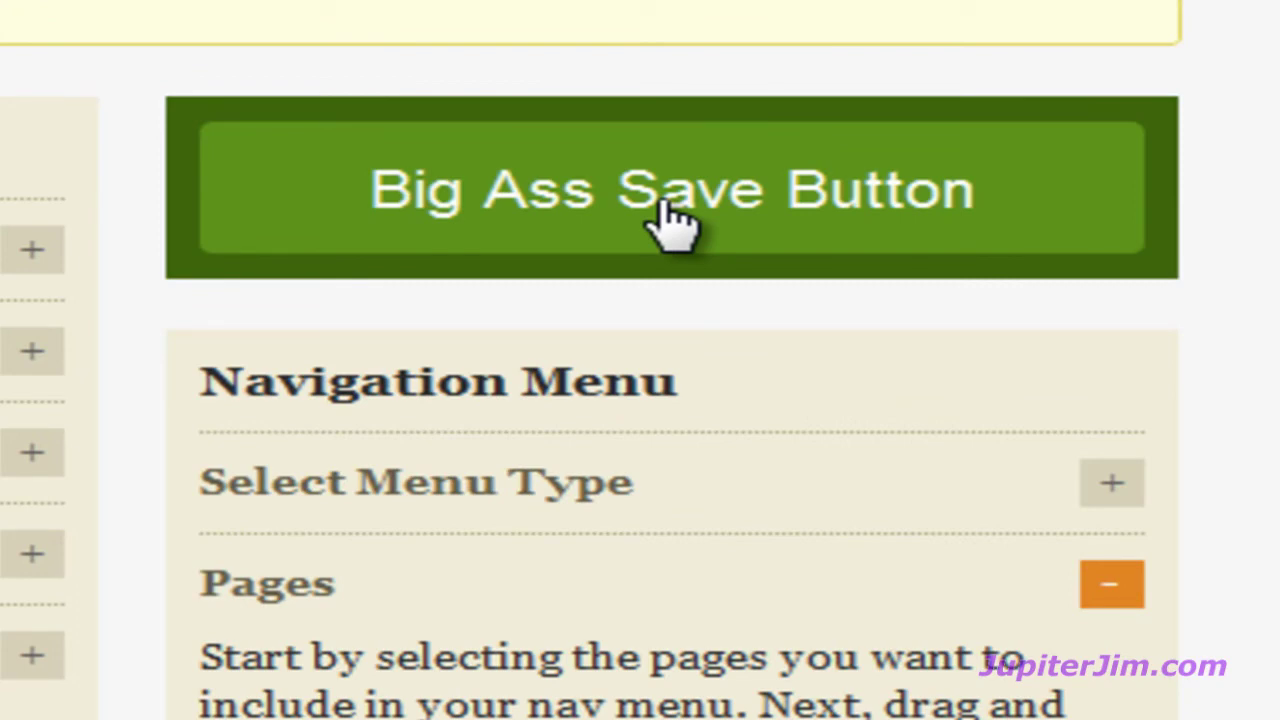
pyautogui.click(672, 225)
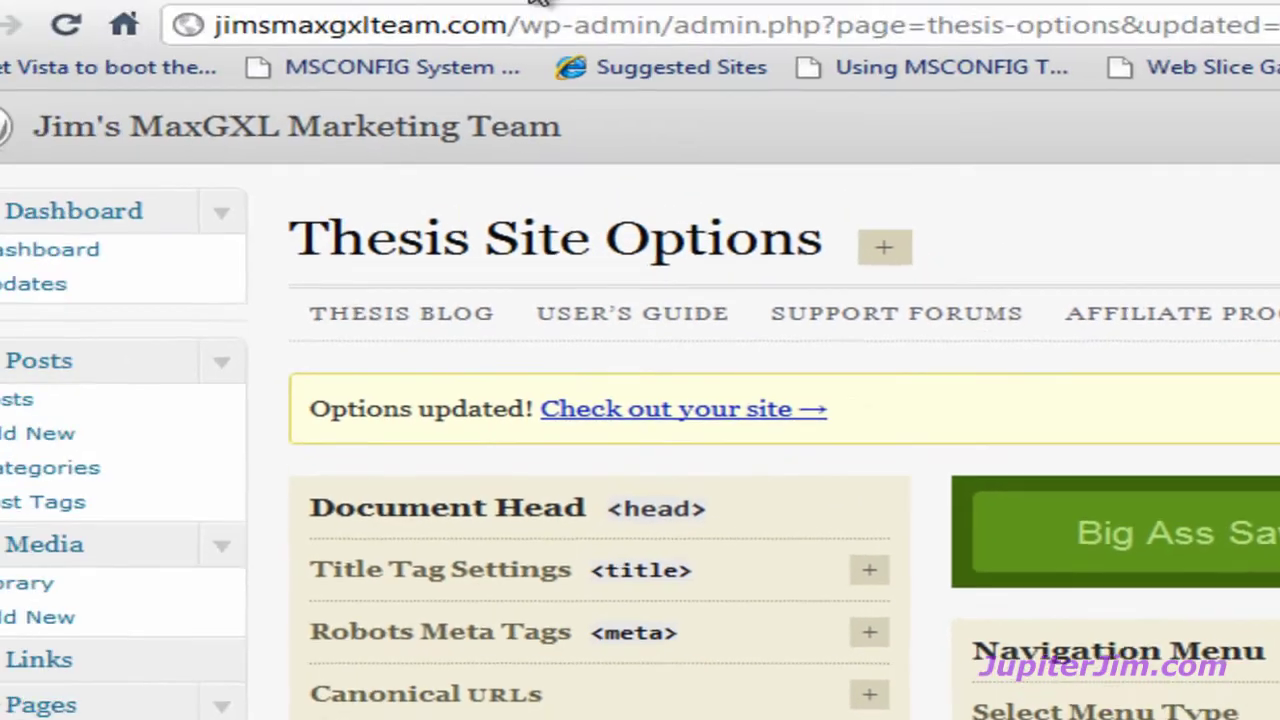
pyautogui.click(598, 30)
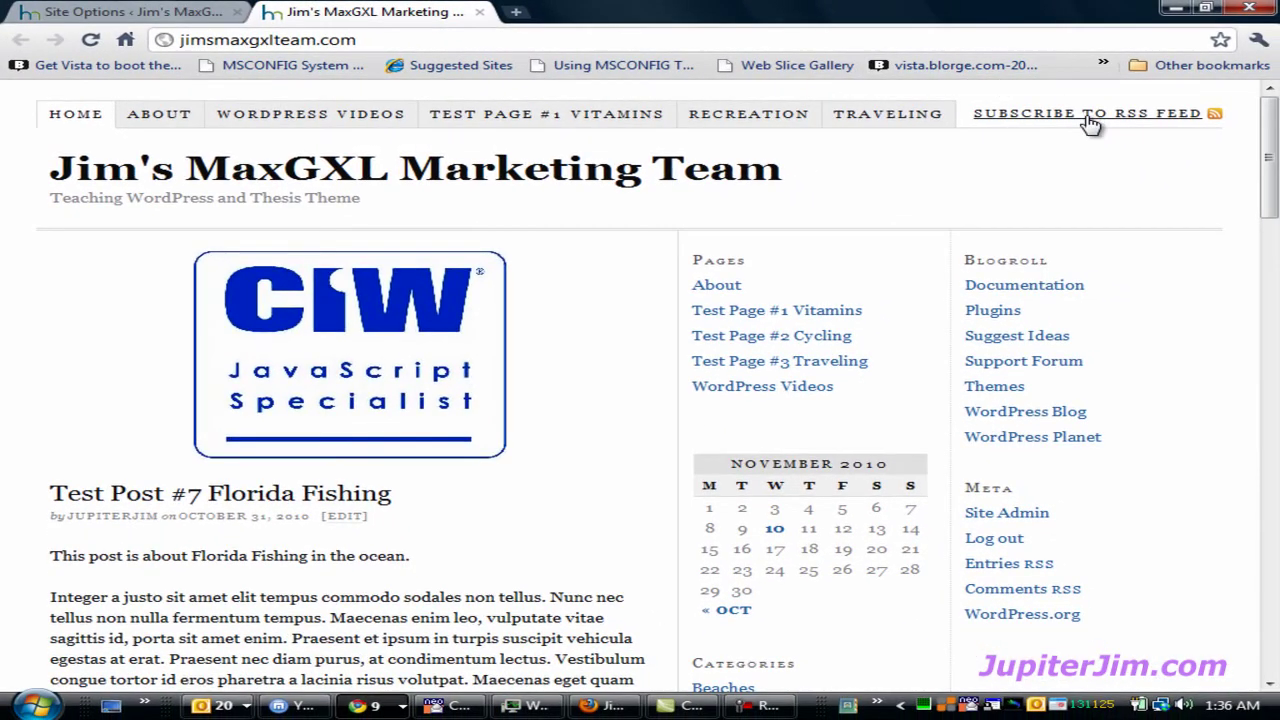
pyautogui.click(91, 46)
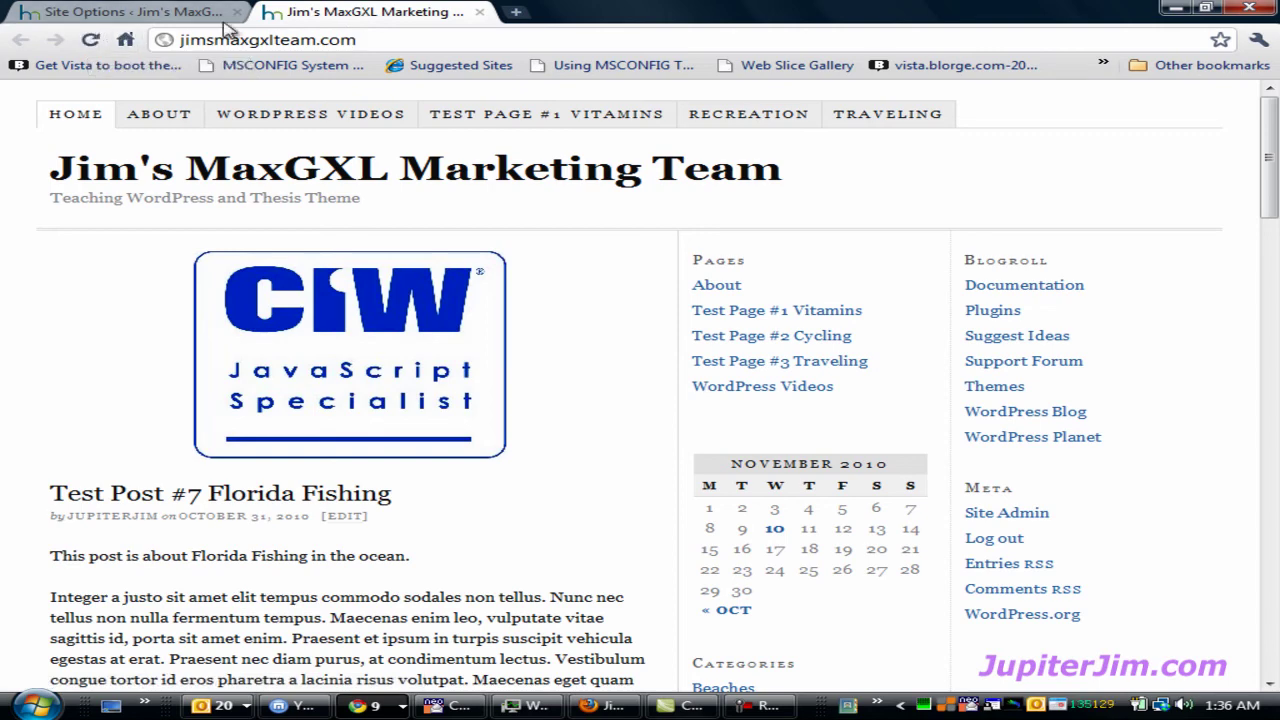
# Re-enable the nav menu feed link and shorten its text back to 'Subscribe'.
pyautogui.click(126, 14)
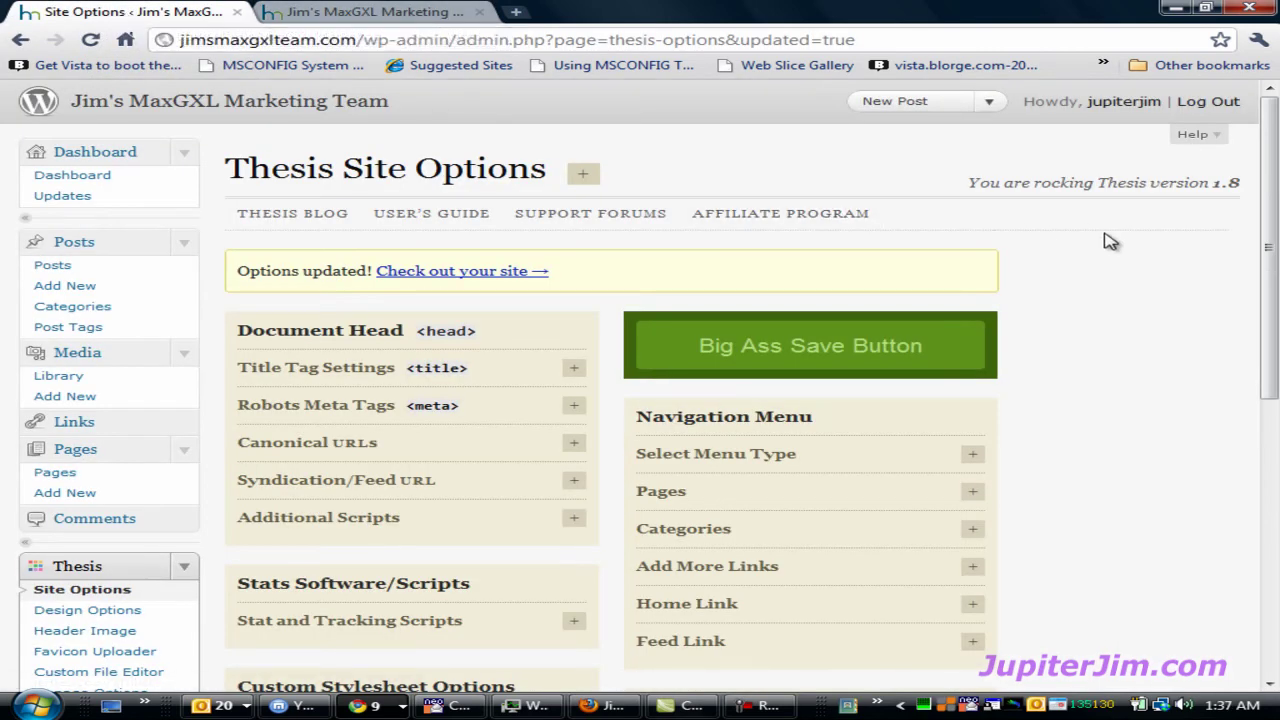
pyautogui.scroll(-4, 1105, 250)
pyautogui.click(972, 268)
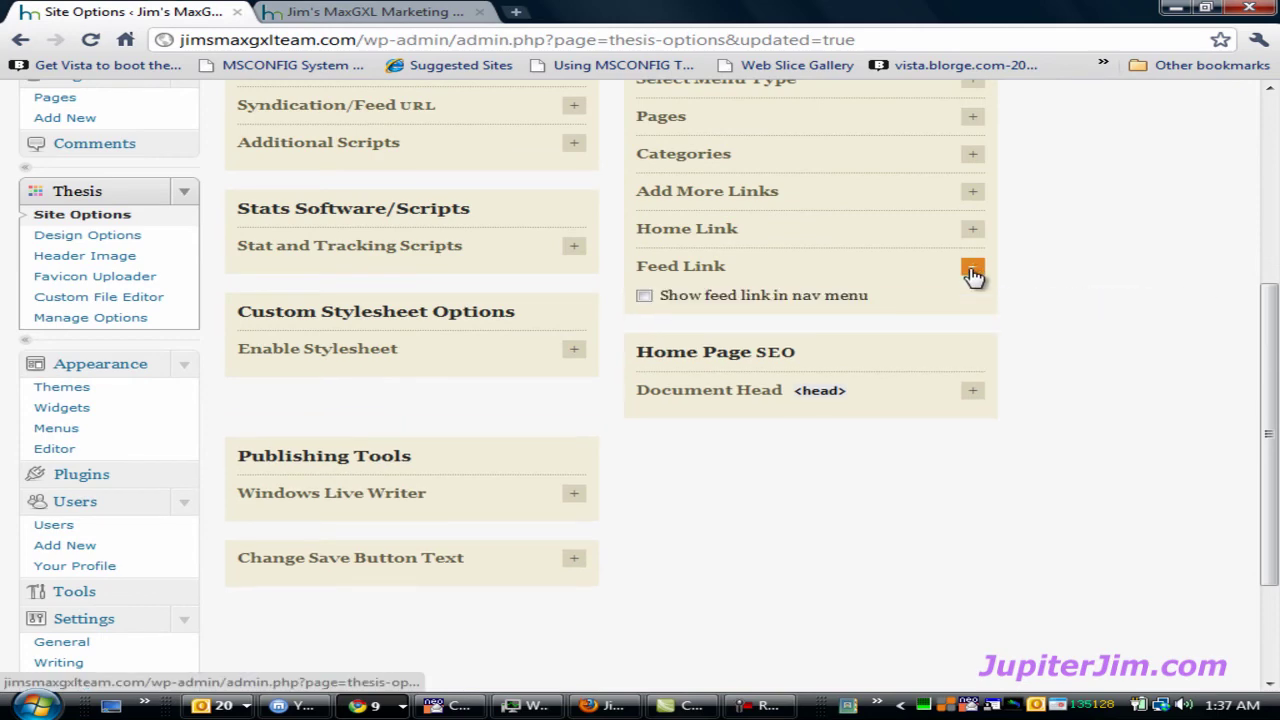
pyautogui.click(644, 297)
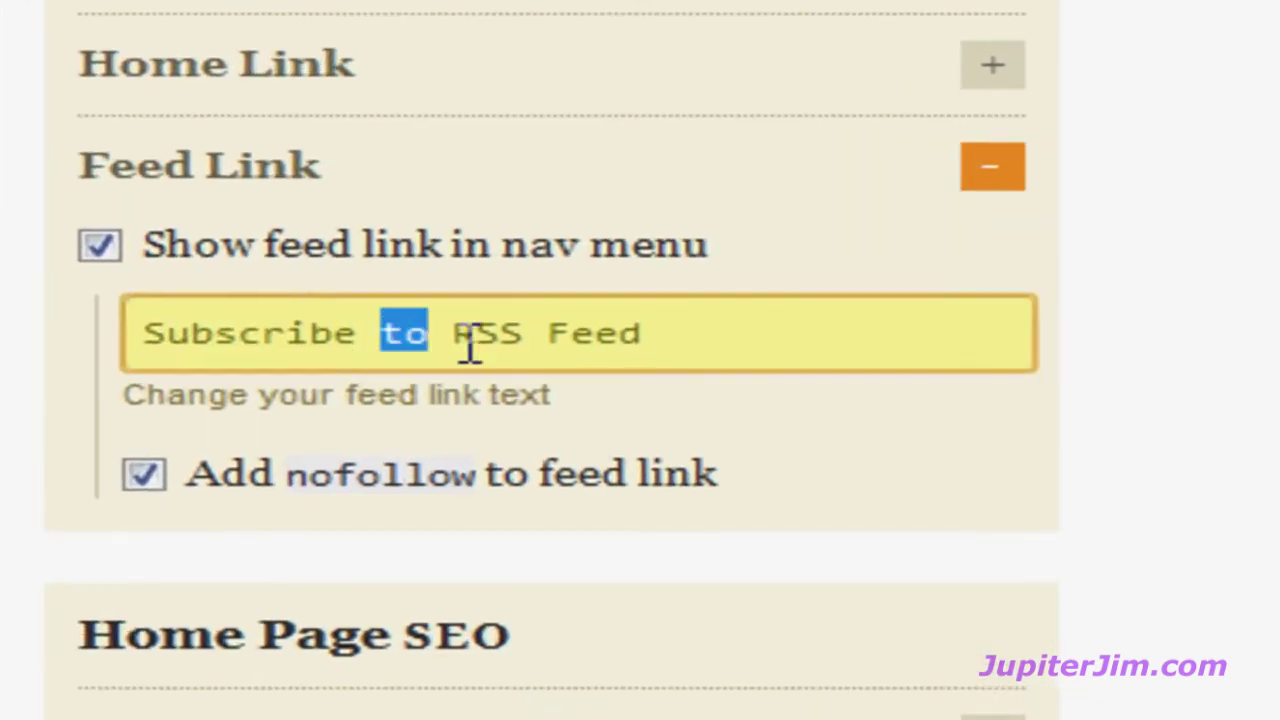
pyautogui.moveTo(470, 345); pyautogui.dragTo(942, 318)
pyautogui.press('BackSpace')
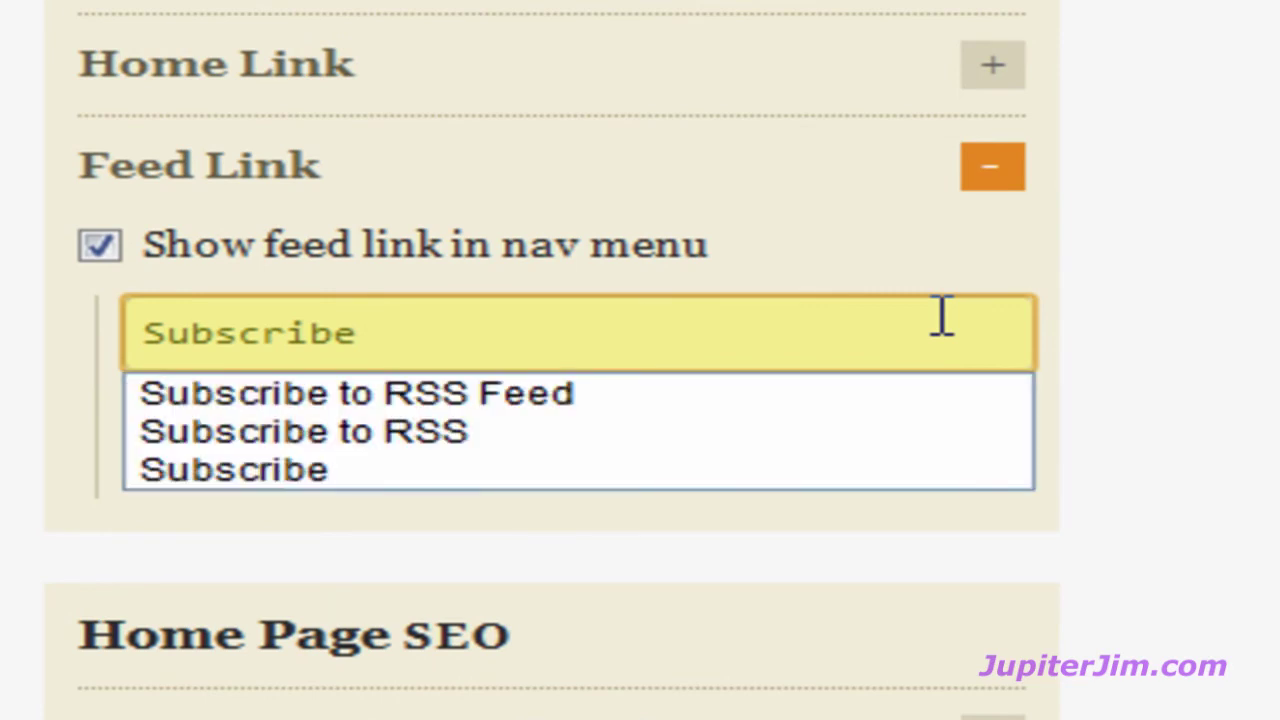
pyautogui.click(1171, 357)
# Save the options and reload the live site to see the SUBSCRIBE link.
pyautogui.scroll(10, 1171, 357)
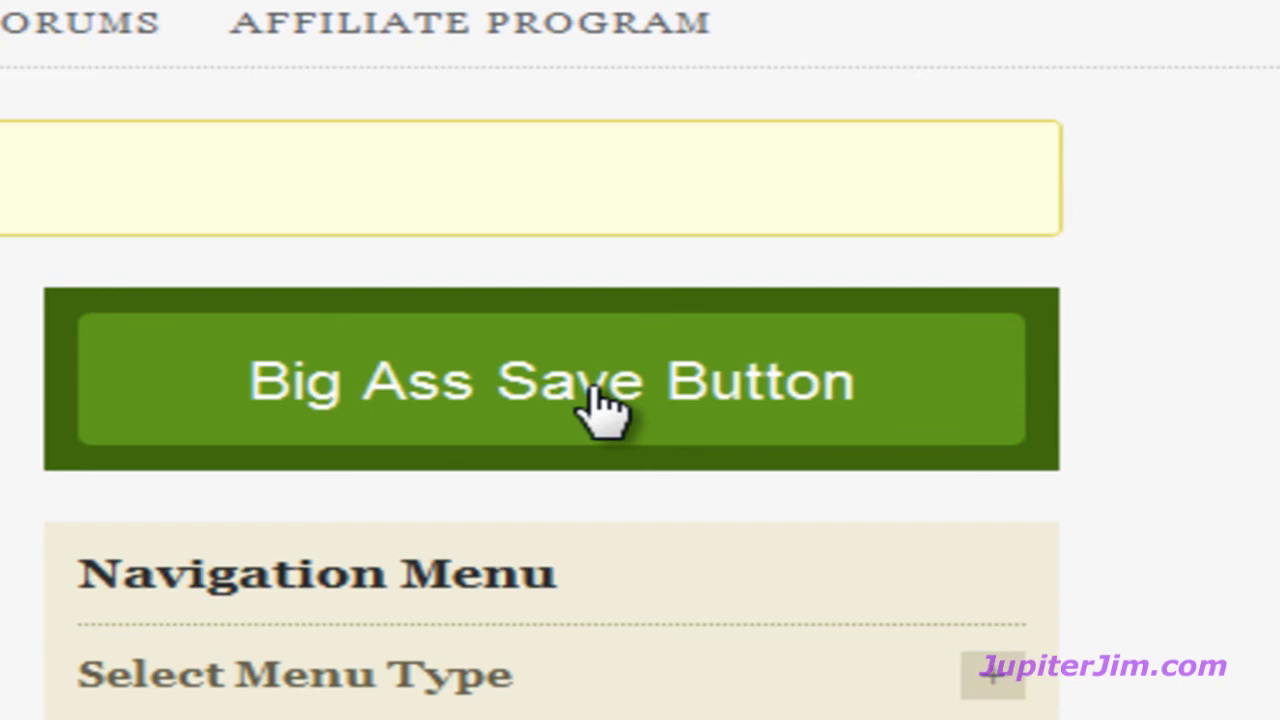
pyautogui.click(588, 402)
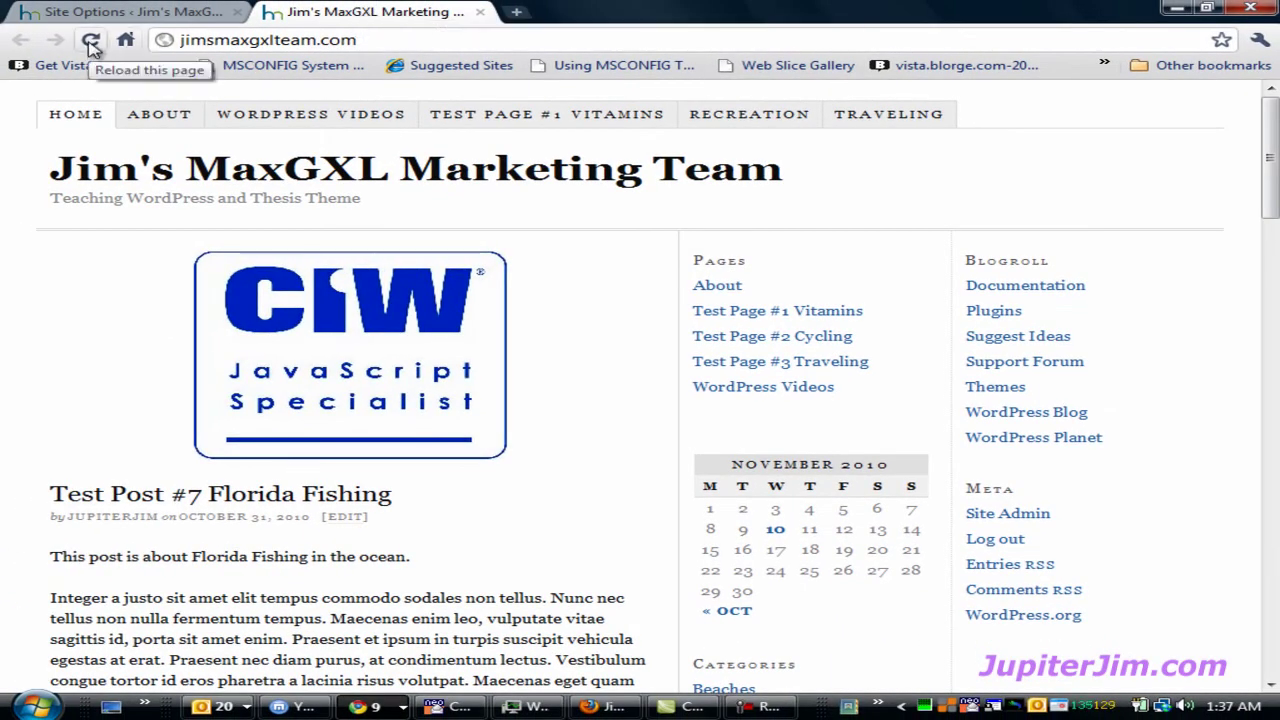
pyautogui.click(90, 42)
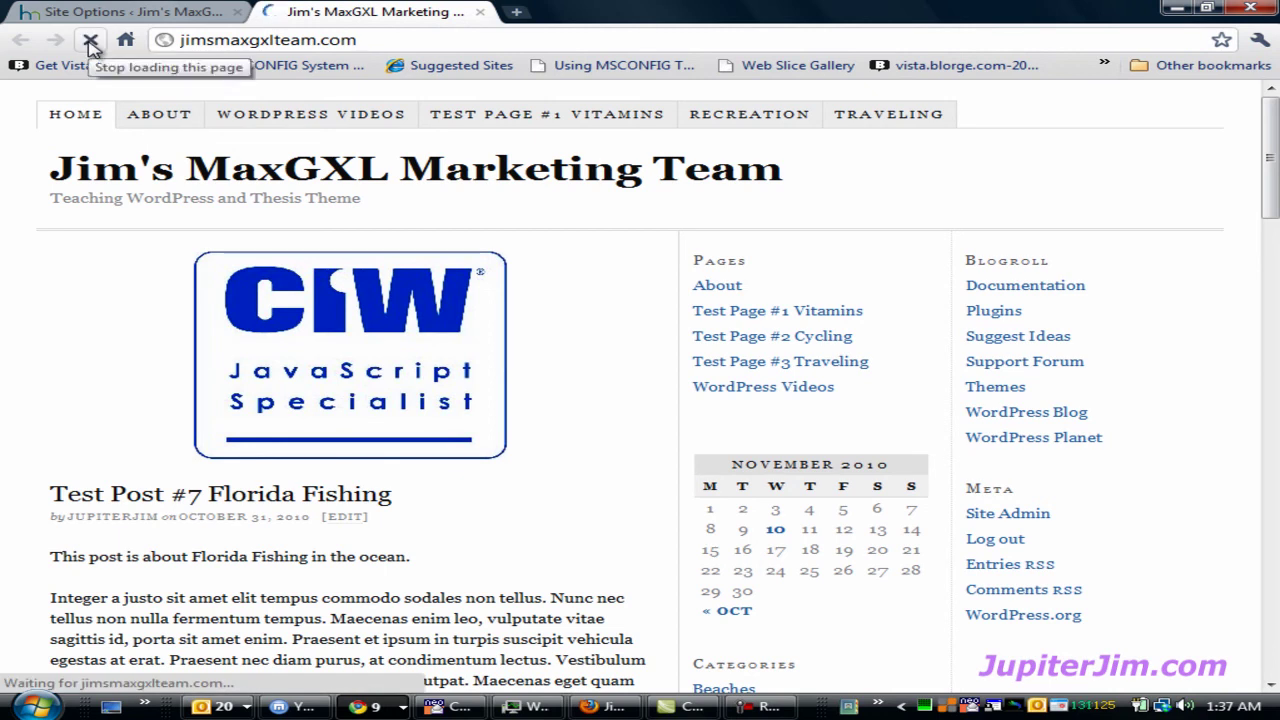